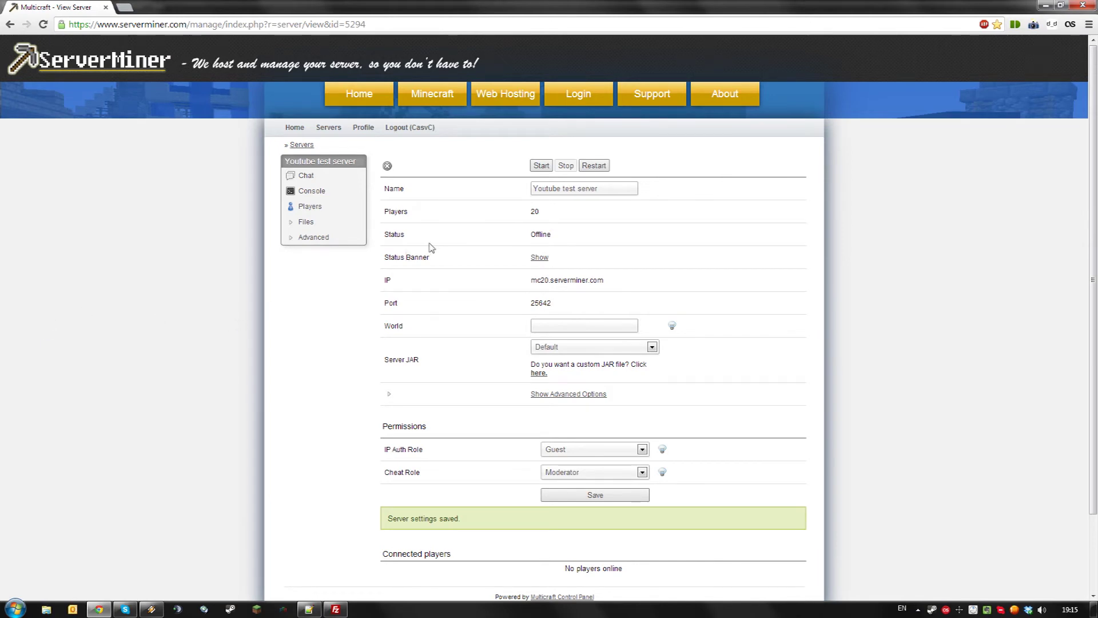
Rename the remote 'world' folder to worldOLD, then select the local world folder.
{"action": "left_click", "coordinate": [335, 610]}
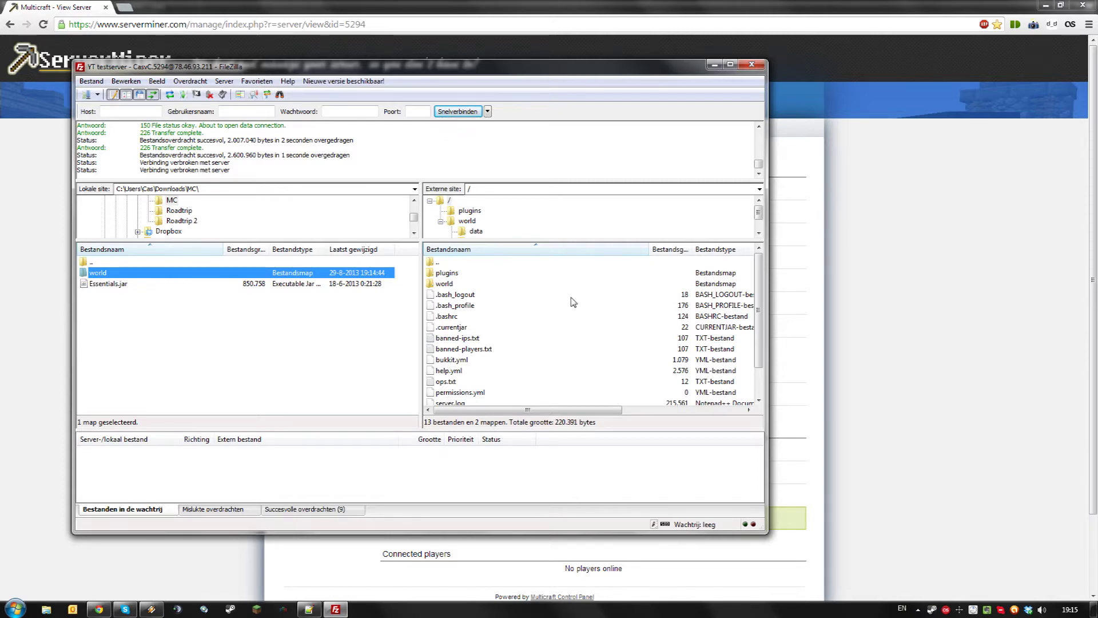
{"action": "left_click", "coordinate": [455, 284]}
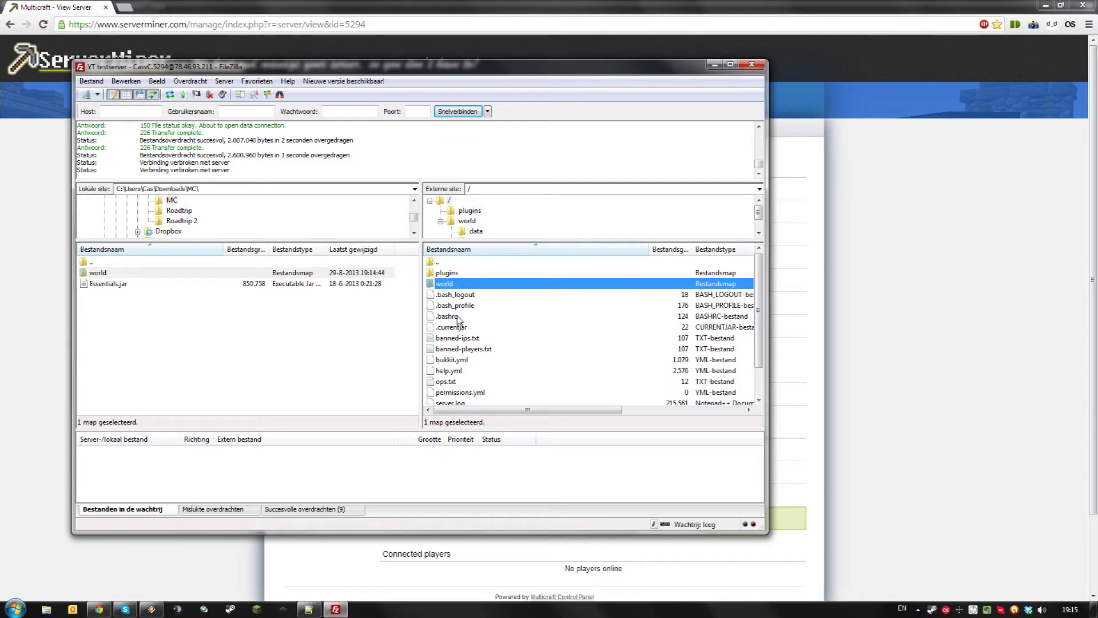
{"action": "left_click", "coordinate": [455, 289]}
{"action": "type", "text": "OLD"}
{"action": "key", "text": "Return"}
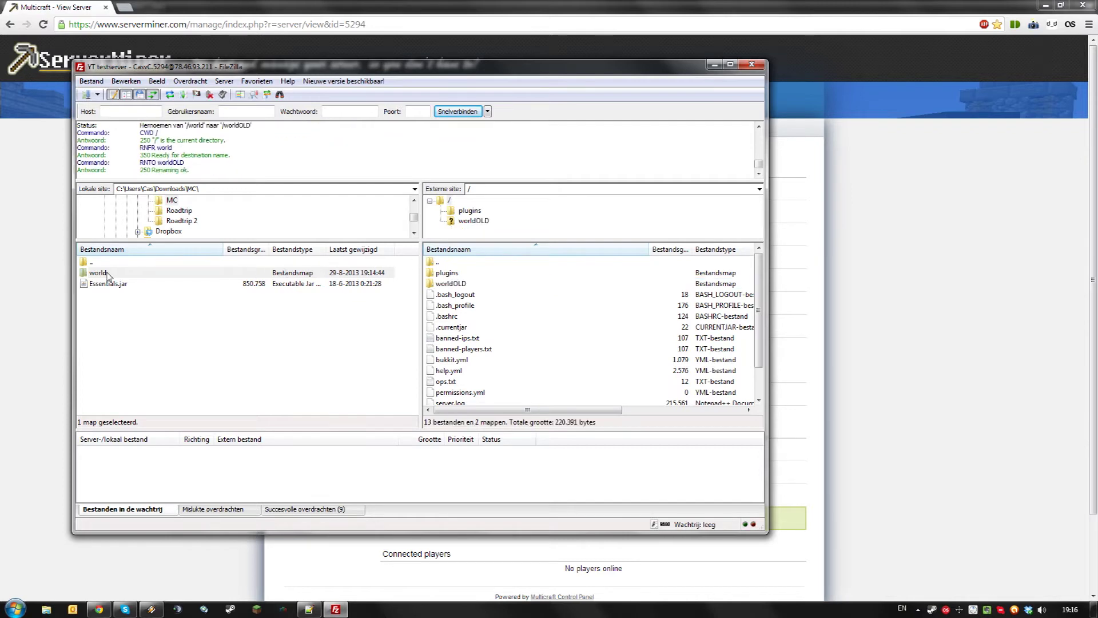
{"action": "left_click", "coordinate": [98, 273]}
Upload the local 'world' folder to the server beside worldOLD.
{"action": "right_click", "coordinate": [118, 275]}
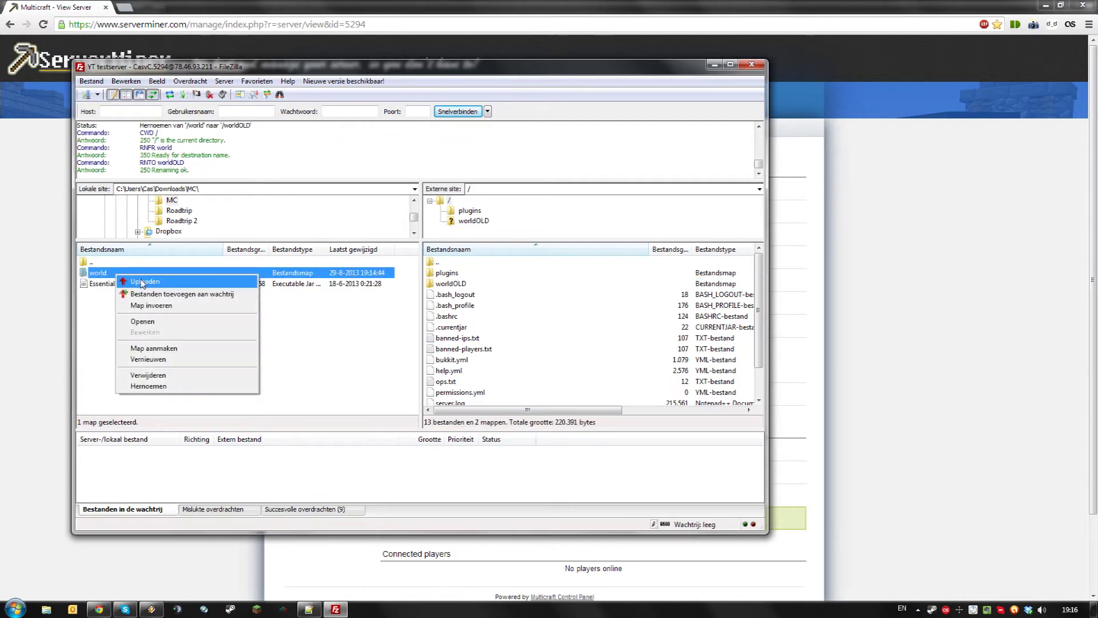
{"action": "left_click", "coordinate": [144, 282]}
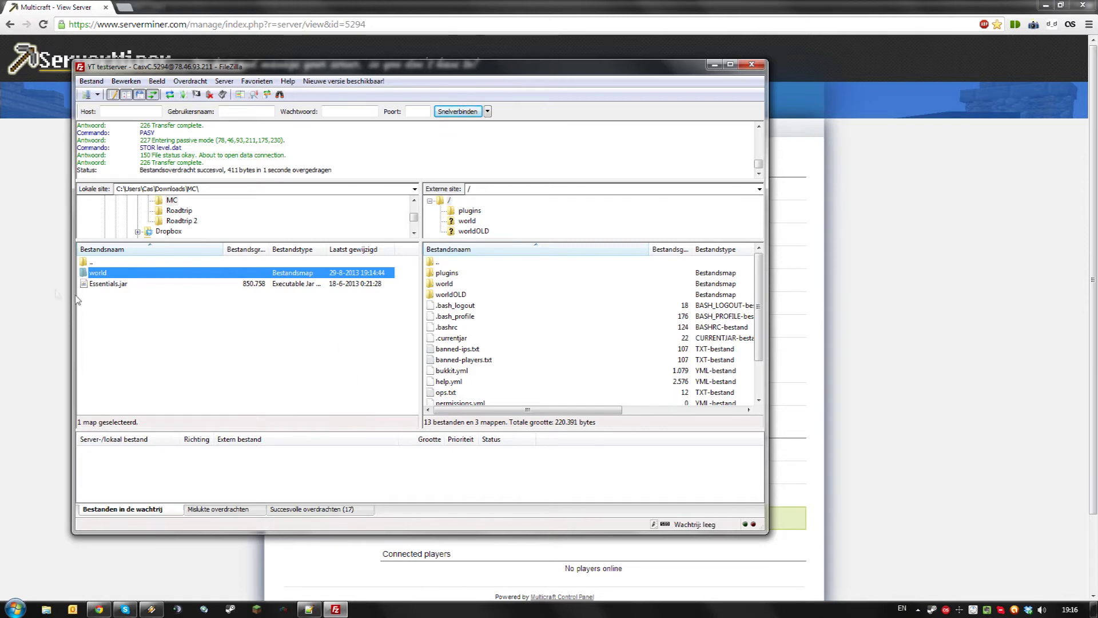
{"action": "key", "text": "alt+Tab"}
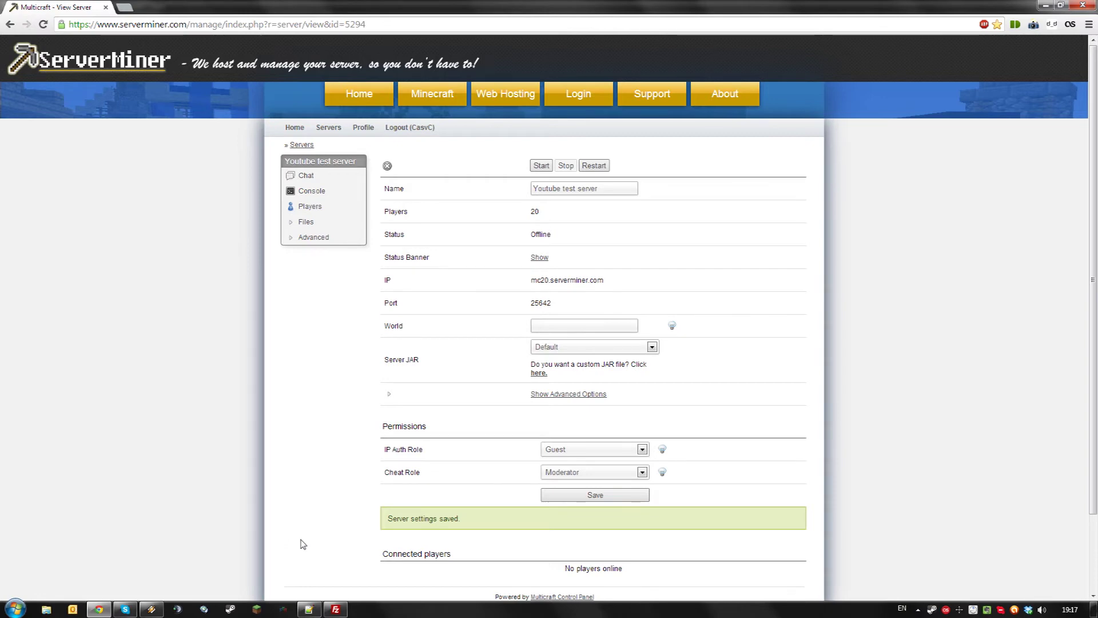
Check the server's folders in FileZilla, then return to the server panel.
{"action": "left_click", "coordinate": [335, 609]}
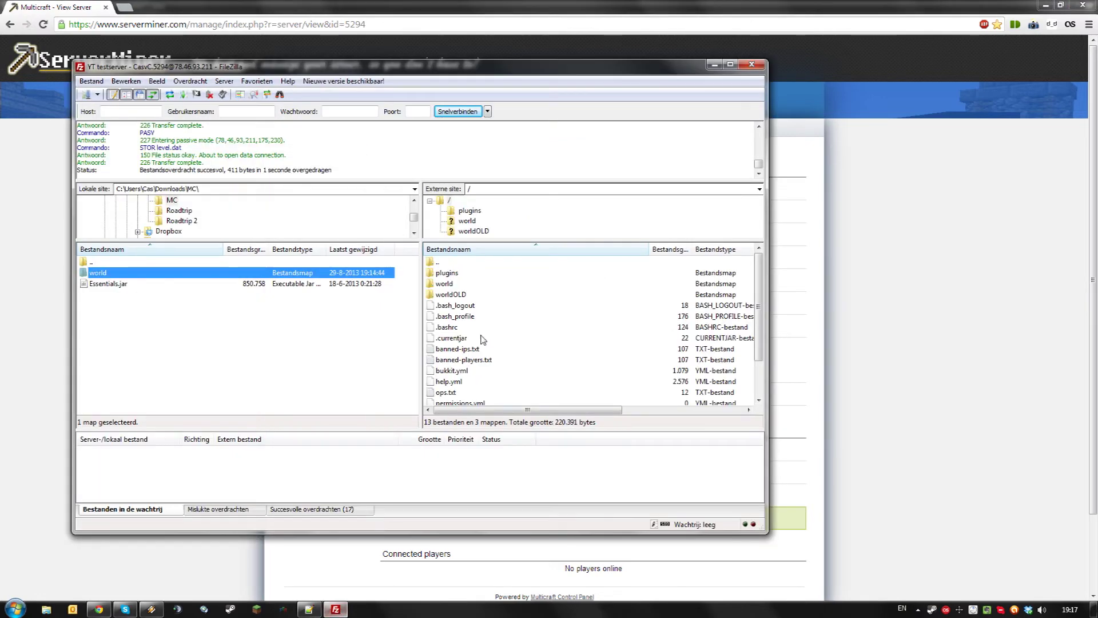
{"action": "left_click", "coordinate": [445, 283]}
{"action": "left_click", "coordinate": [447, 294]}
{"action": "left_click", "coordinate": [336, 609]}
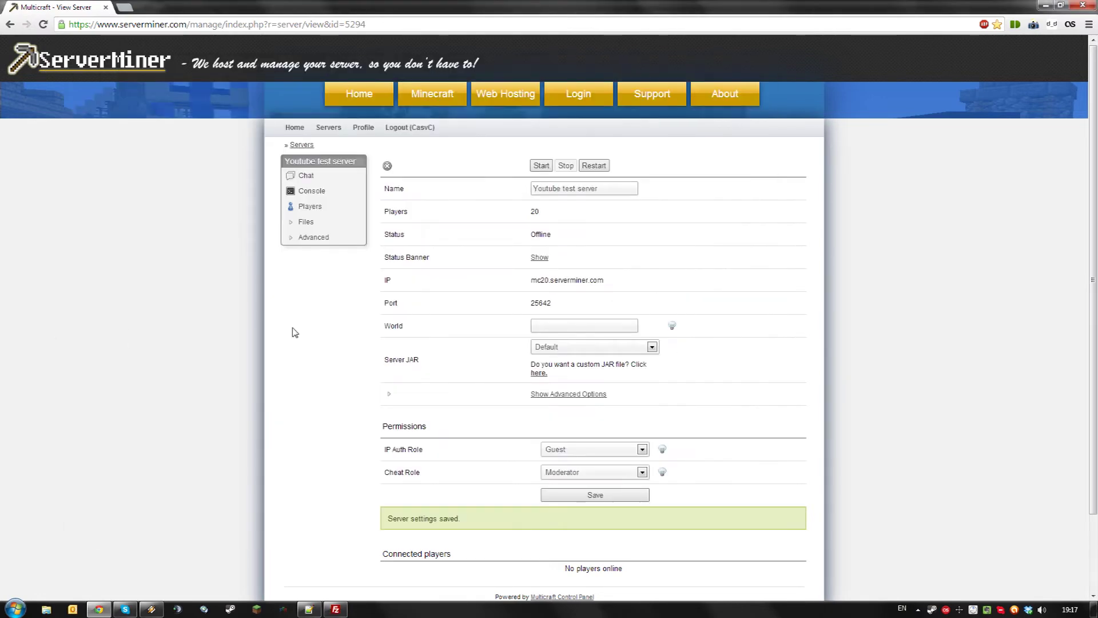
Enter worldOLD in the panel's World text box and save the settings.
{"action": "left_click", "coordinate": [558, 326]}
{"action": "type", "text": "worldOLD"}
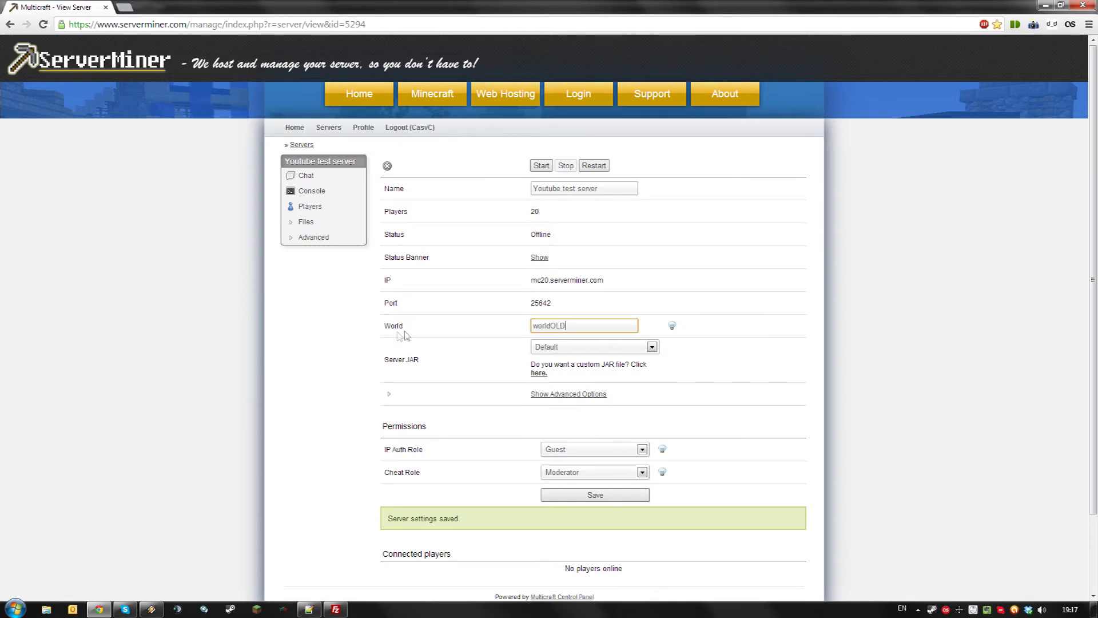
{"action": "left_click", "coordinate": [565, 496]}
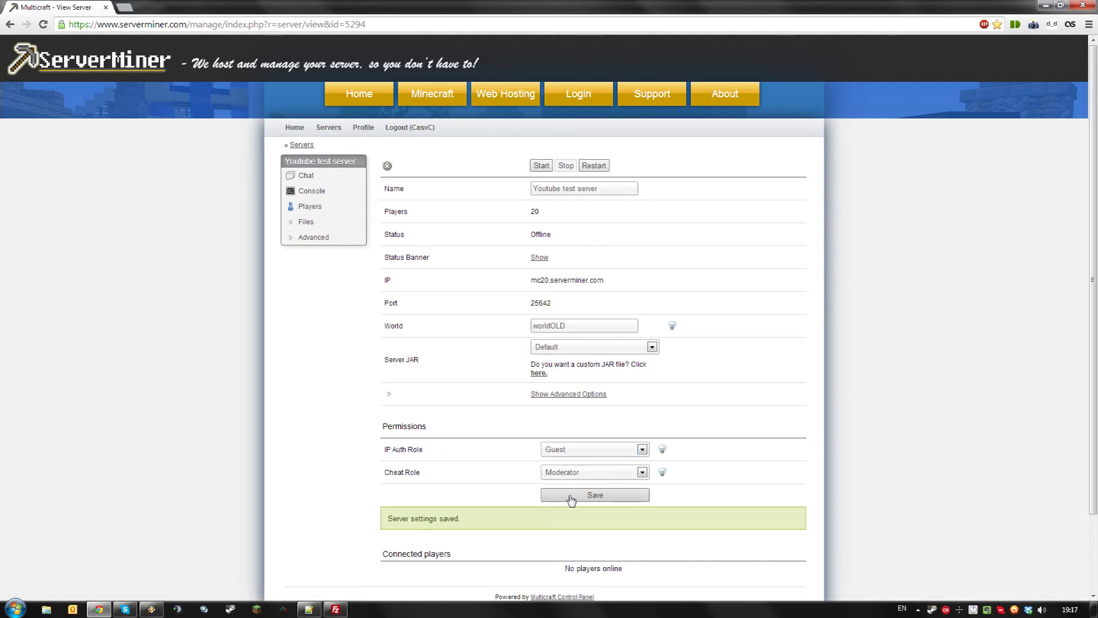
Clear the World field so the default 'world' is used, and save.
{"action": "double_click", "coordinate": [576, 326]}
{"action": "key", "text": "BackSpace"}
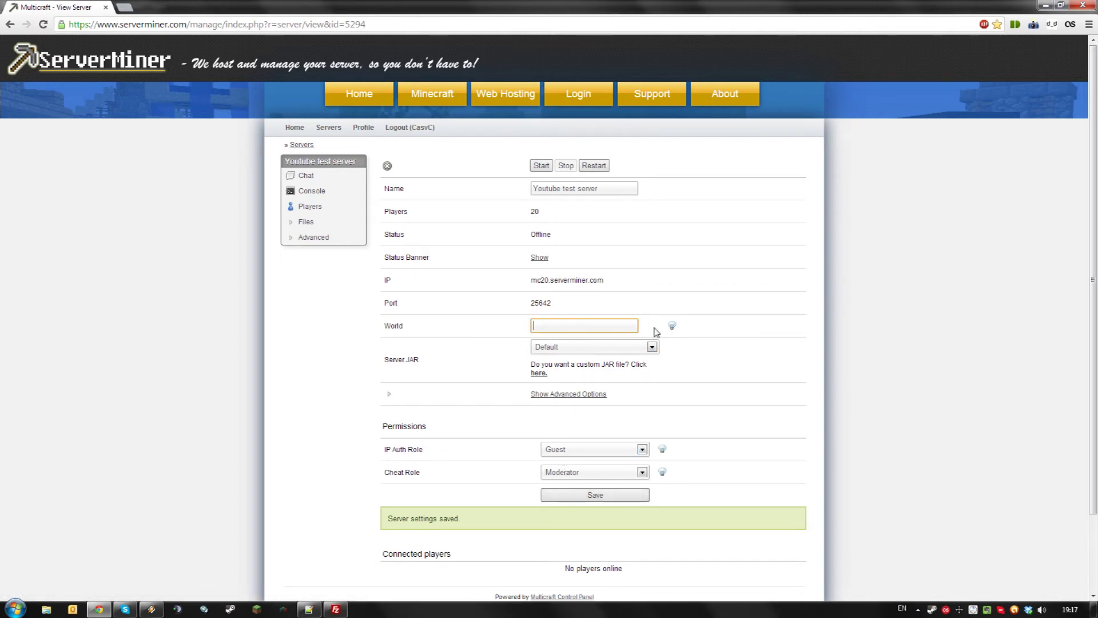
{"action": "mouse_move", "coordinate": [672, 326]}
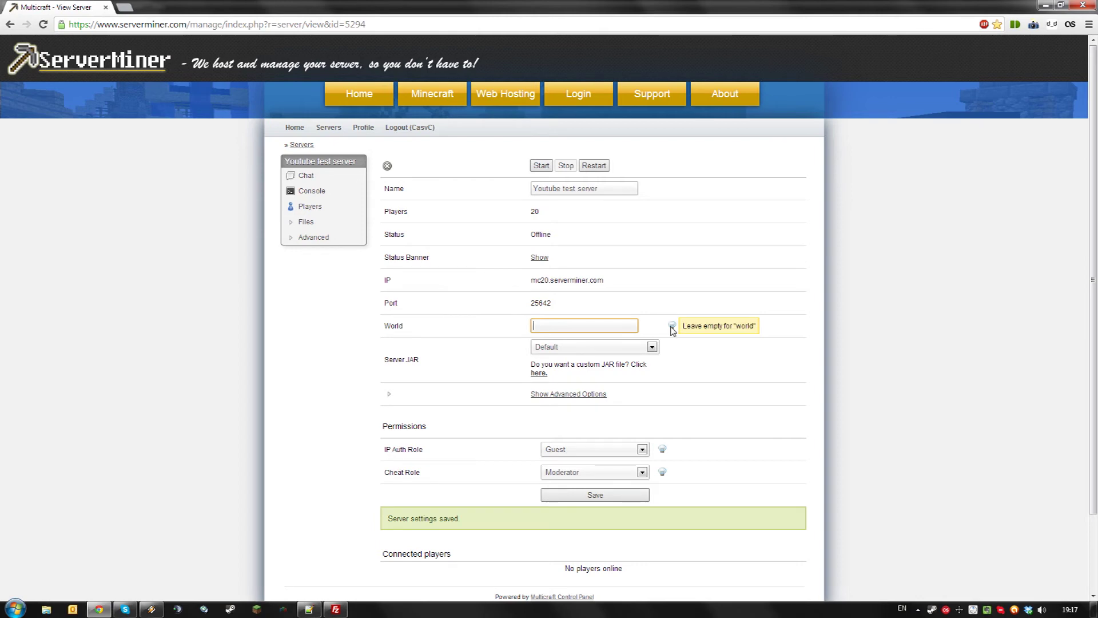
{"action": "left_click", "coordinate": [594, 495]}
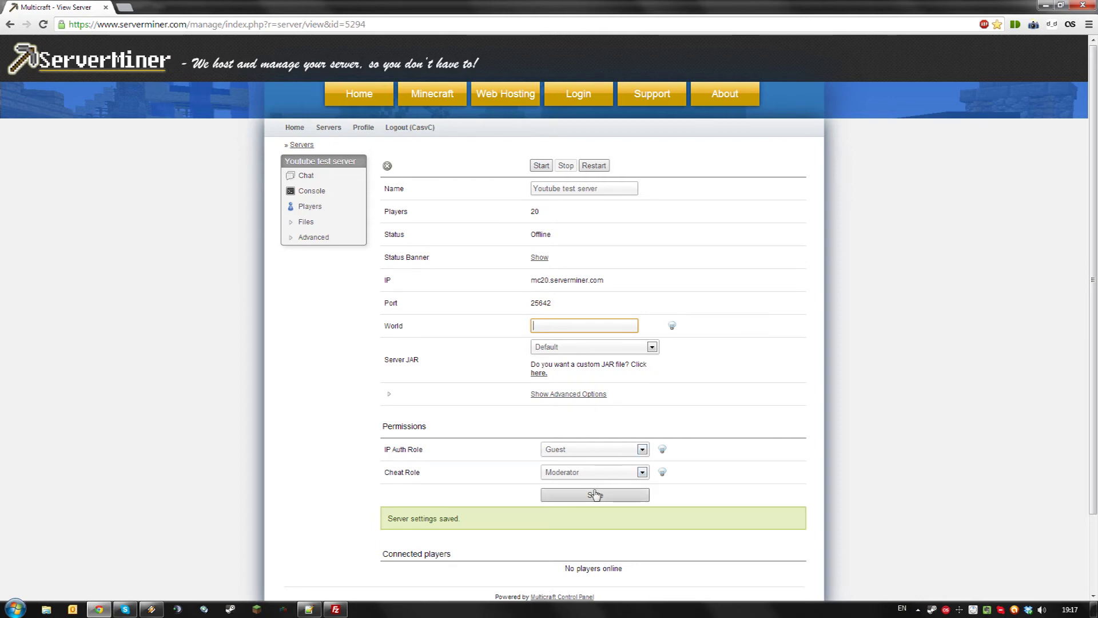